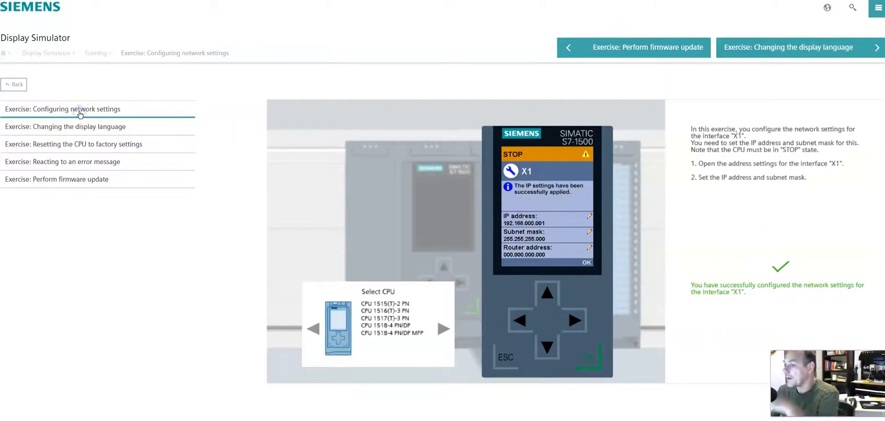
Restart the training exercise on configuring network settings from the Training overview.
{"action": "left_click", "coordinate": [14, 85]}
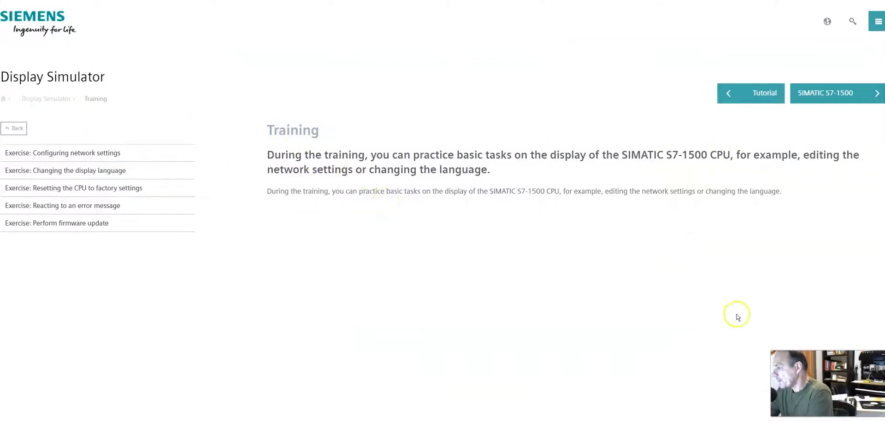
{"action": "left_click", "coordinate": [89, 153]}
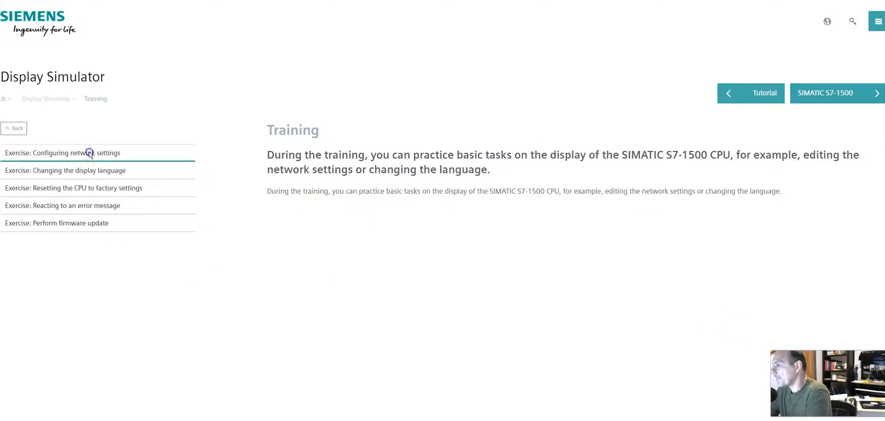
{"action": "scroll", "coordinate": [714, 285], "scroll_direction": "down", "scroll_amount": 2}
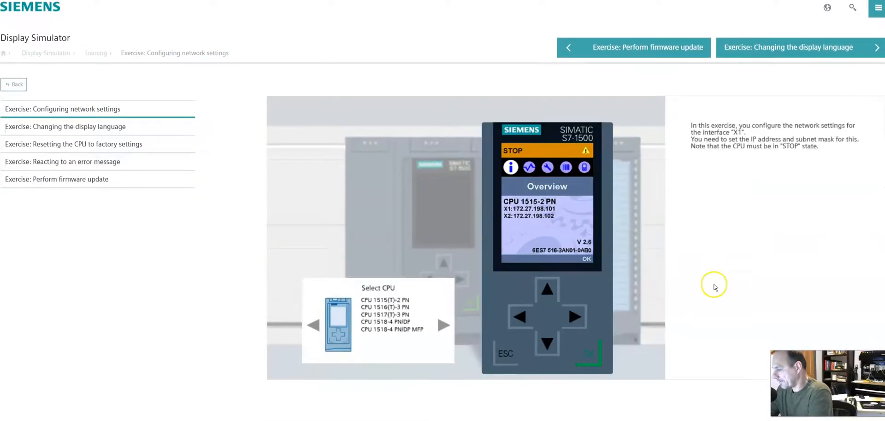
{"action": "scroll", "coordinate": [549, 263], "scroll_direction": "up", "scroll_amount": 1}
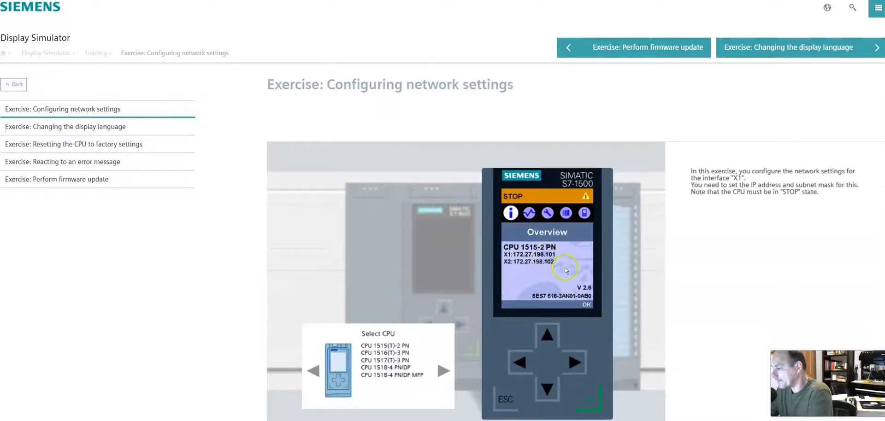
{"action": "scroll", "coordinate": [597, 285], "scroll_direction": "down", "scroll_amount": 1}
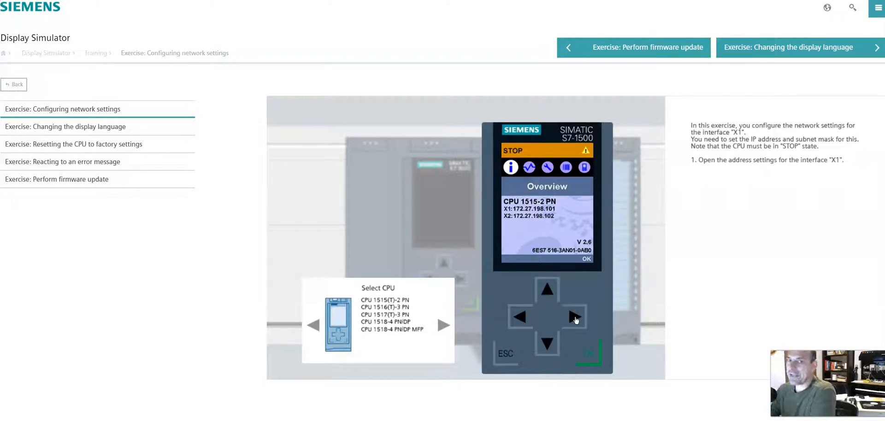
Open the address settings for interface X1 in the CPU display's settings.
{"action": "left_click", "coordinate": [575, 318]}
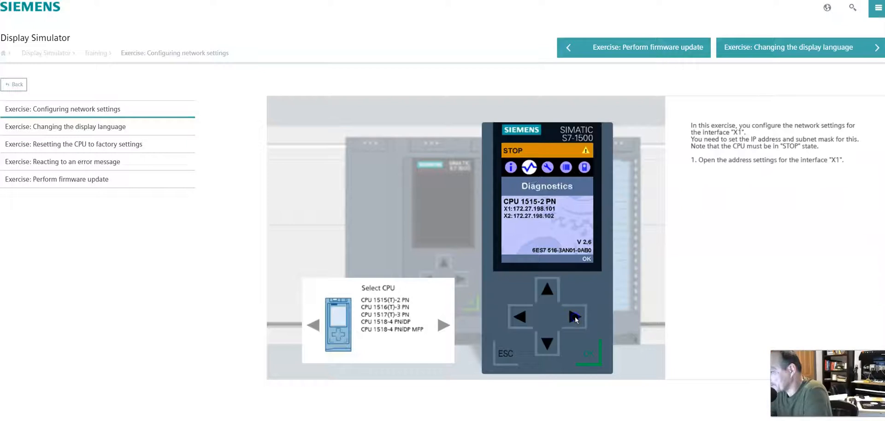
{"action": "left_click", "coordinate": [520, 316]}
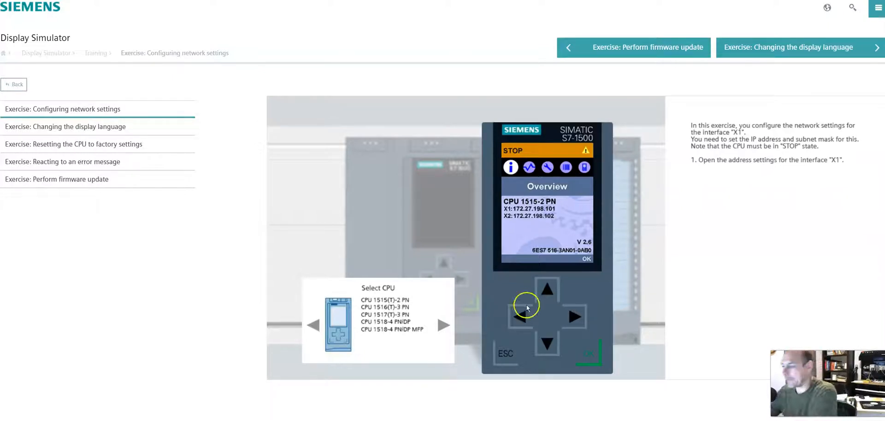
{"action": "left_click", "coordinate": [578, 319]}
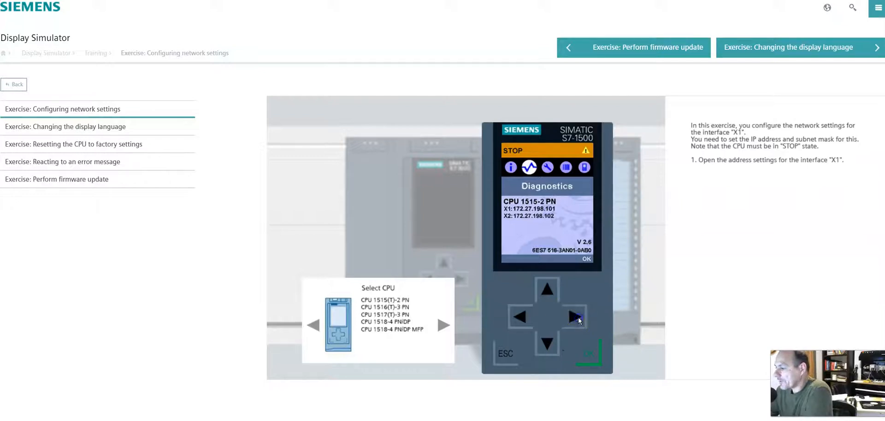
{"action": "left_click", "coordinate": [574, 319]}
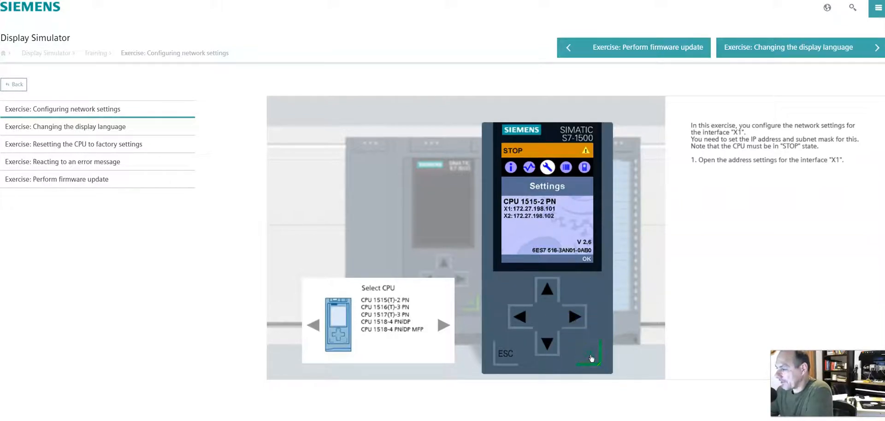
{"action": "left_click", "coordinate": [591, 358]}
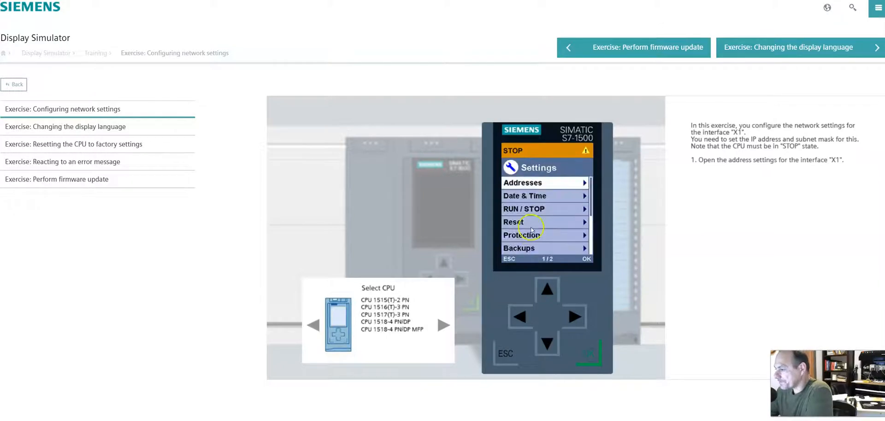
{"action": "left_click", "coordinate": [588, 356]}
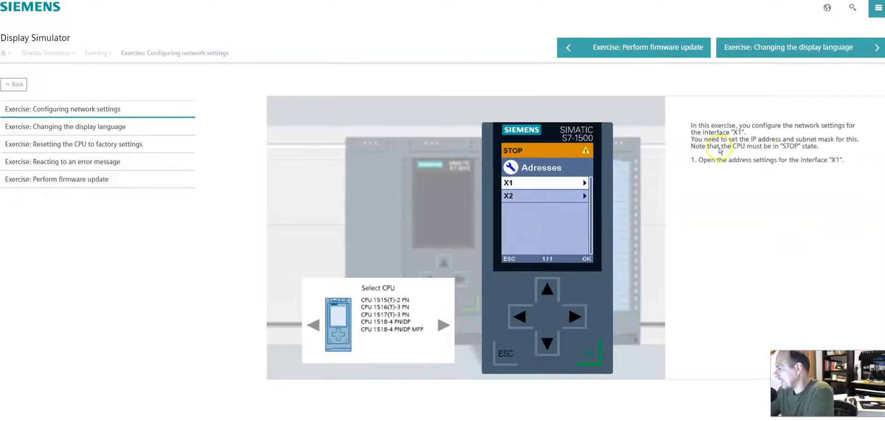
{"action": "left_click", "coordinate": [588, 355]}
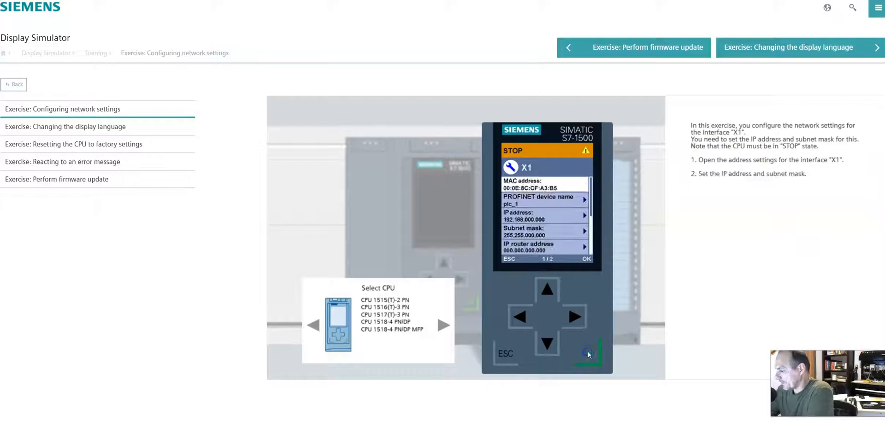
Set the IP address of interface X1 to 192.168.000.001.
{"action": "left_click", "coordinate": [548, 343]}
{"action": "left_click", "coordinate": [547, 343]}
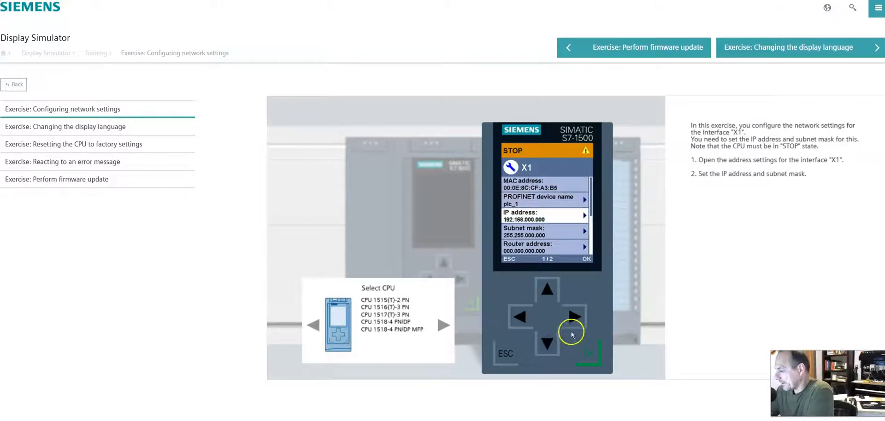
{"action": "left_click", "coordinate": [573, 316]}
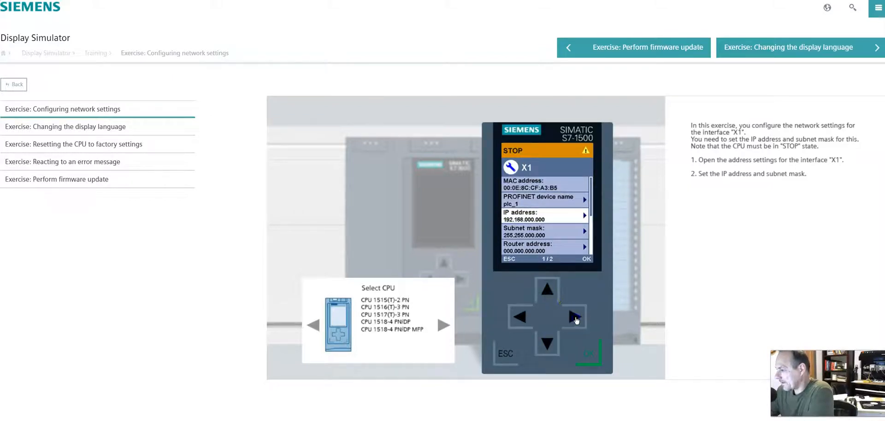
{"action": "left_click", "coordinate": [548, 295]}
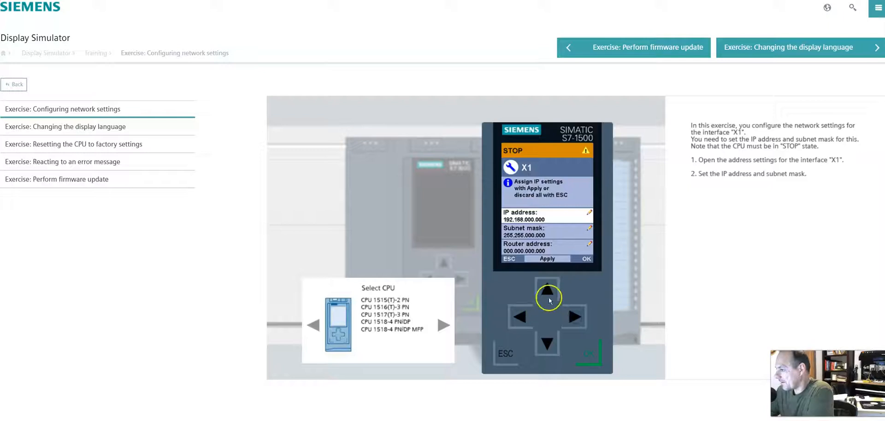
{"action": "left_click", "coordinate": [547, 345]}
{"action": "left_click", "coordinate": [548, 344]}
{"action": "left_click", "coordinate": [596, 358]}
Set the subnet mask of interface X1 to 255.255.255.000.
{"action": "left_click", "coordinate": [592, 358]}
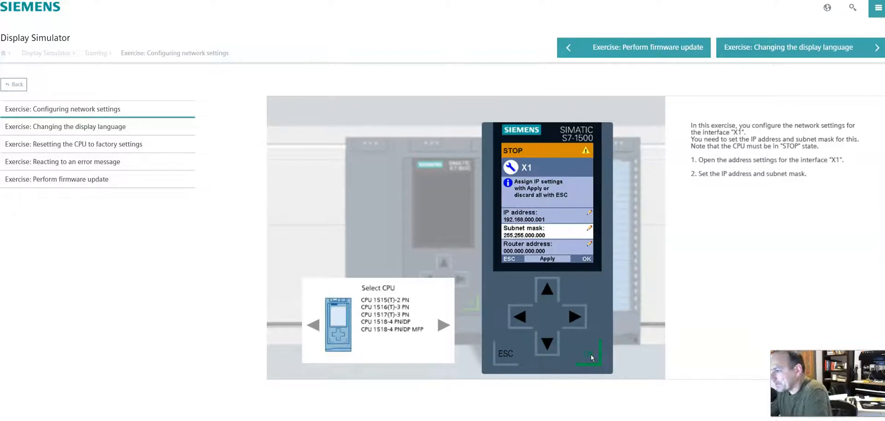
{"action": "left_click", "coordinate": [592, 357]}
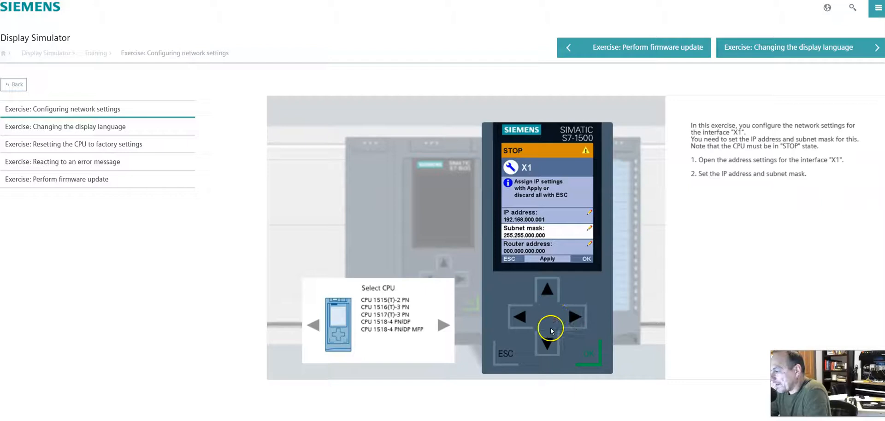
{"action": "left_click", "coordinate": [548, 344]}
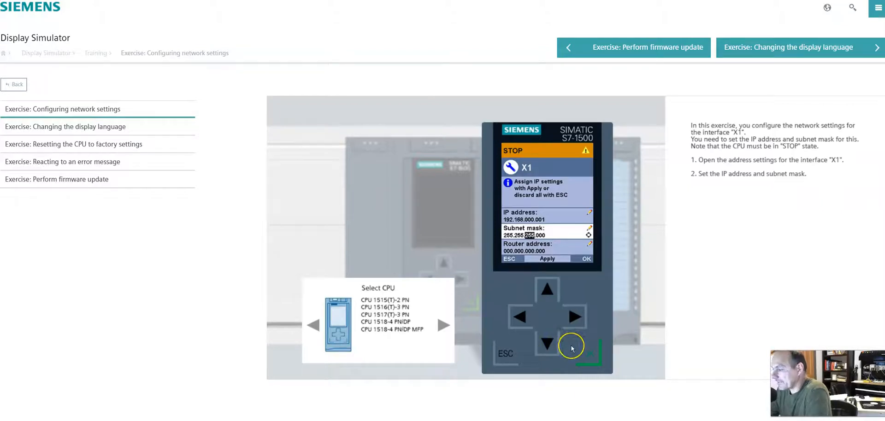
{"action": "left_click", "coordinate": [583, 355]}
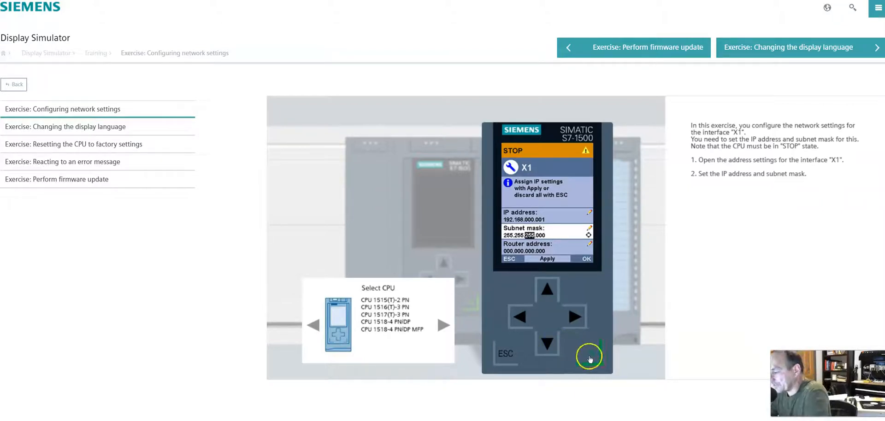
Apply the IP settings to interface X1, leaving the router address as it is.
{"action": "left_click", "coordinate": [552, 335]}
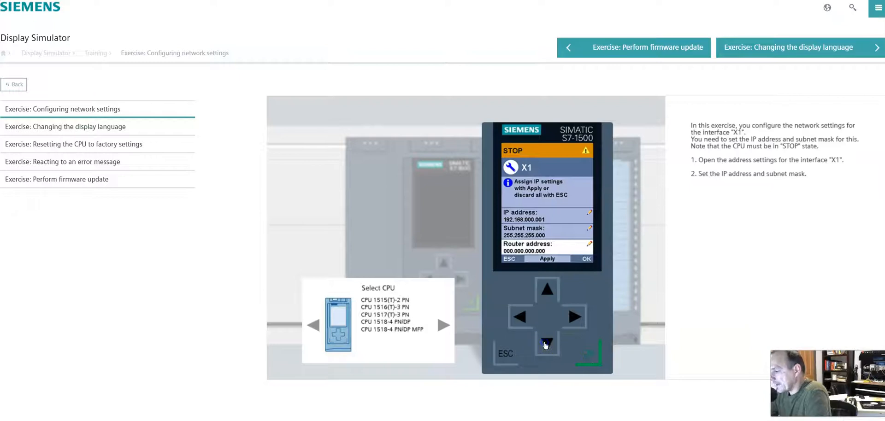
{"action": "left_click", "coordinate": [545, 345]}
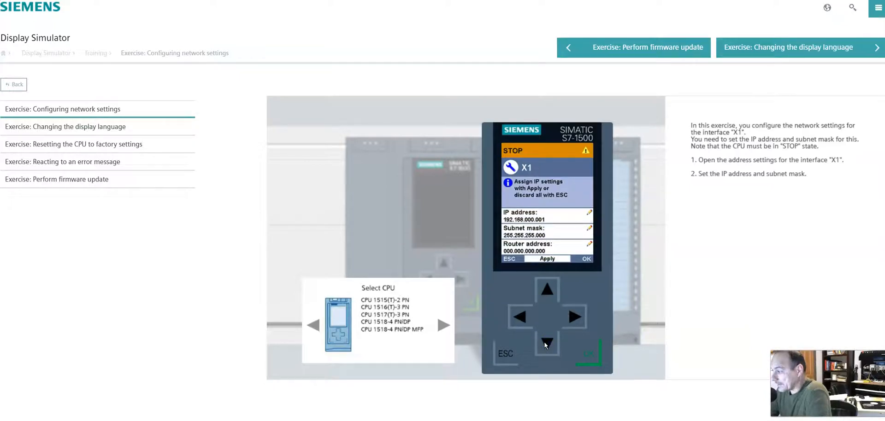
{"action": "left_click", "coordinate": [589, 353]}
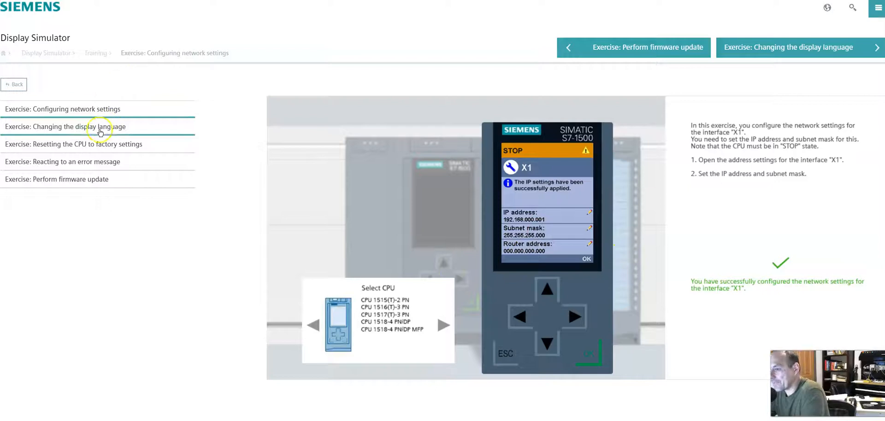
Start the exercise on changing the display language and open the CPU's Display settings.
{"action": "left_click", "coordinate": [66, 129]}
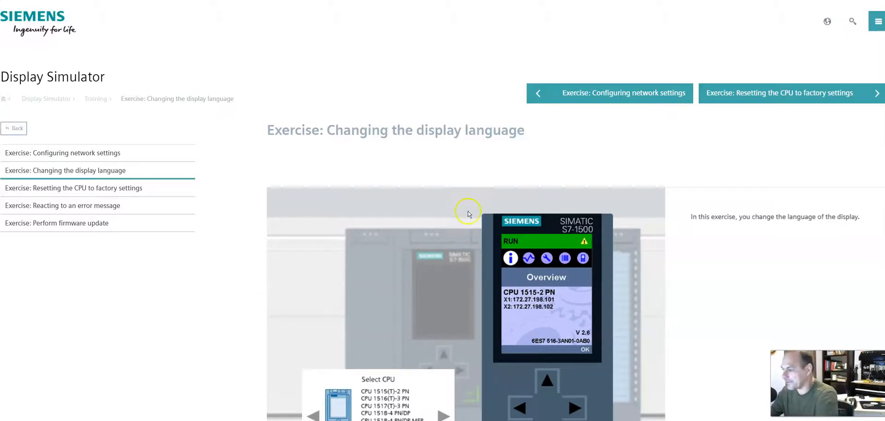
{"action": "scroll", "coordinate": [473, 224], "scroll_direction": "down", "scroll_amount": 2}
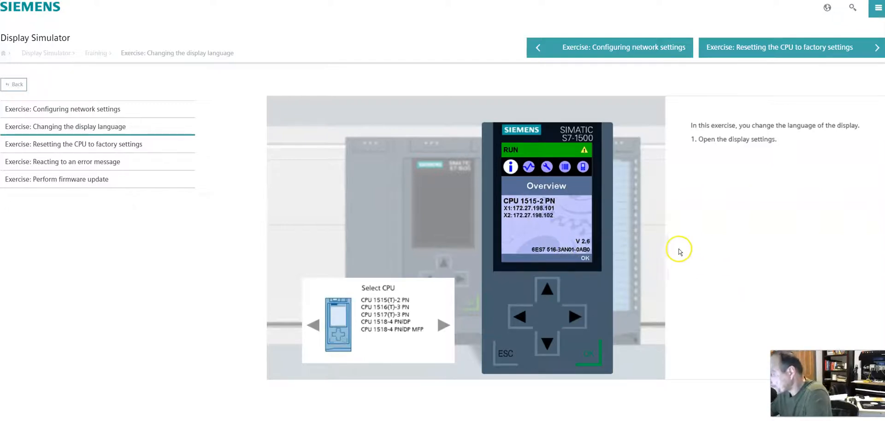
{"action": "left_click", "coordinate": [571, 323]}
{"action": "left_click", "coordinate": [578, 318]}
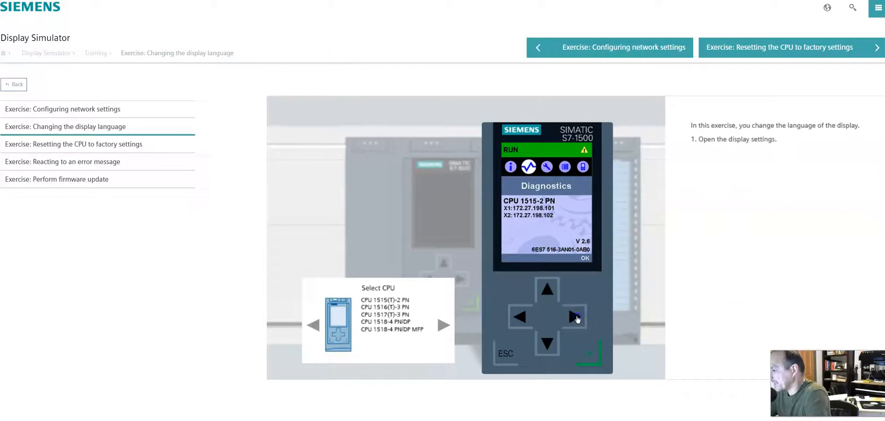
{"action": "left_click", "coordinate": [577, 318]}
{"action": "left_click", "coordinate": [577, 318]}
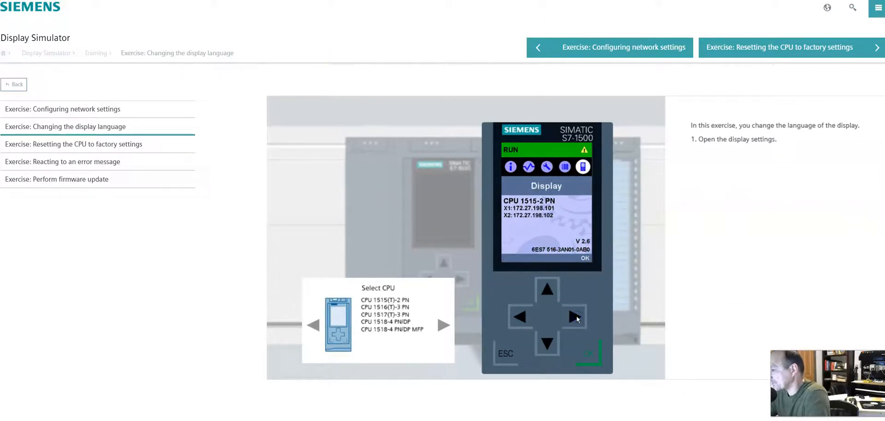
{"action": "left_click", "coordinate": [588, 355]}
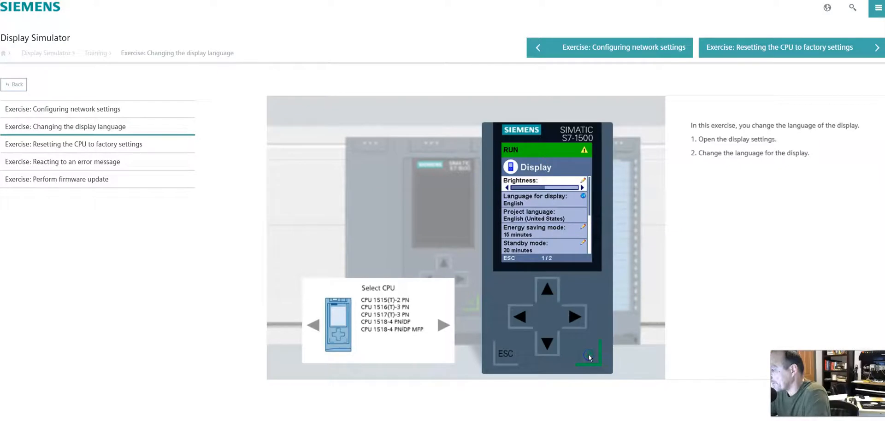
Change the language for the display to Deutsch.
{"action": "left_click", "coordinate": [544, 346]}
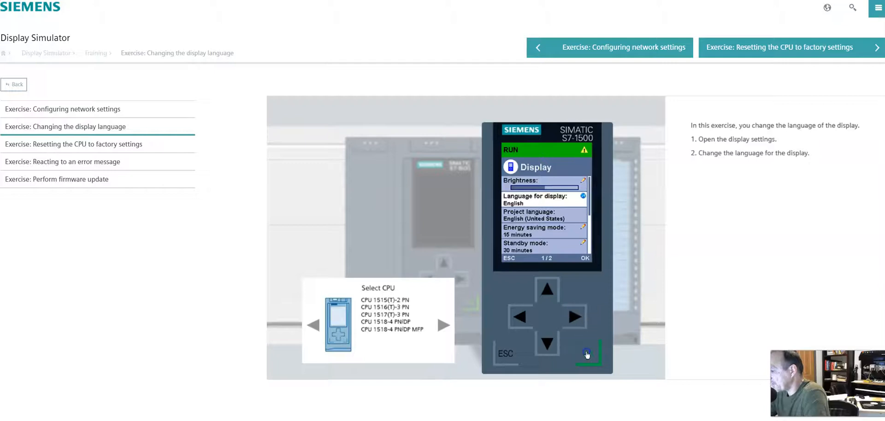
{"action": "left_click", "coordinate": [586, 353]}
{"action": "left_click", "coordinate": [545, 344]}
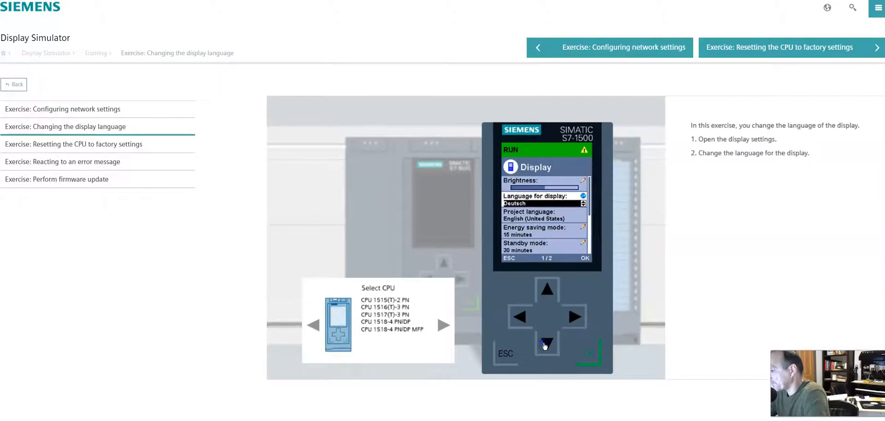
{"action": "left_click", "coordinate": [544, 343]}
{"action": "left_click", "coordinate": [589, 355]}
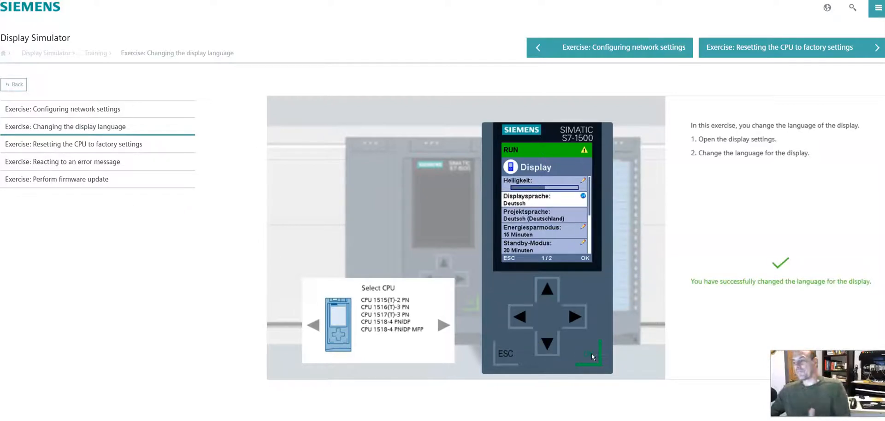
Start the exercise on resetting the CPU to factory settings and open the CPU's Settings.
{"action": "left_click", "coordinate": [99, 145]}
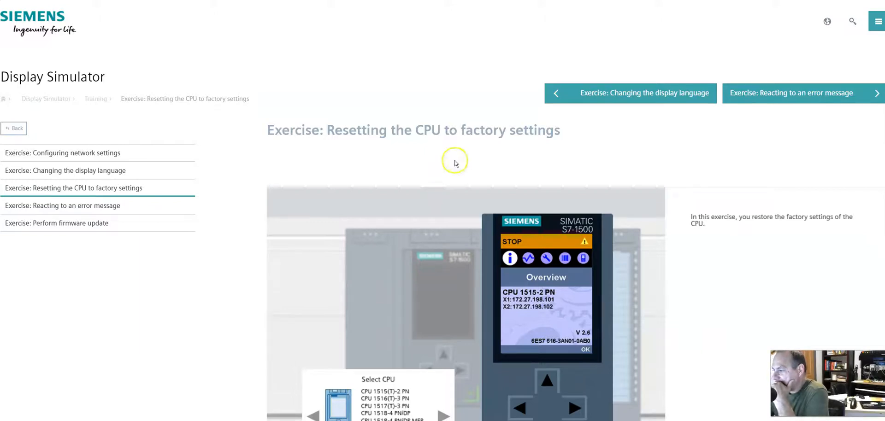
{"action": "scroll", "coordinate": [461, 166], "scroll_direction": "down", "scroll_amount": 2}
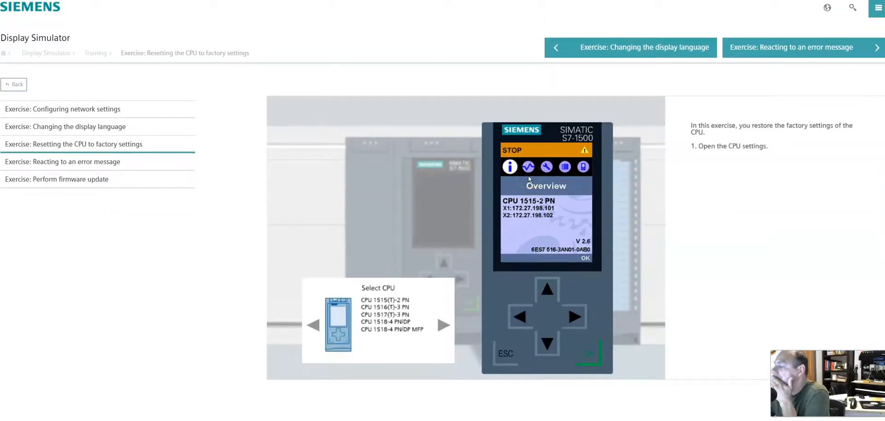
{"action": "left_click", "coordinate": [577, 317]}
{"action": "left_click", "coordinate": [577, 317]}
{"action": "left_click", "coordinate": [576, 318]}
{"action": "left_click", "coordinate": [576, 317]}
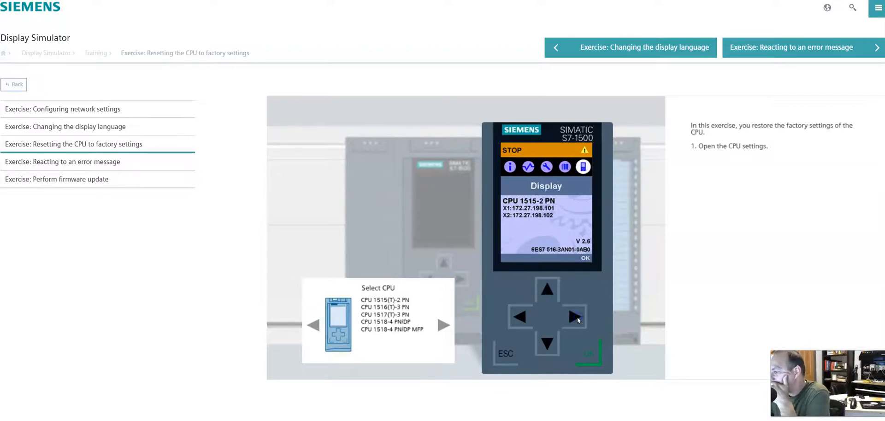
{"action": "left_click", "coordinate": [520, 317]}
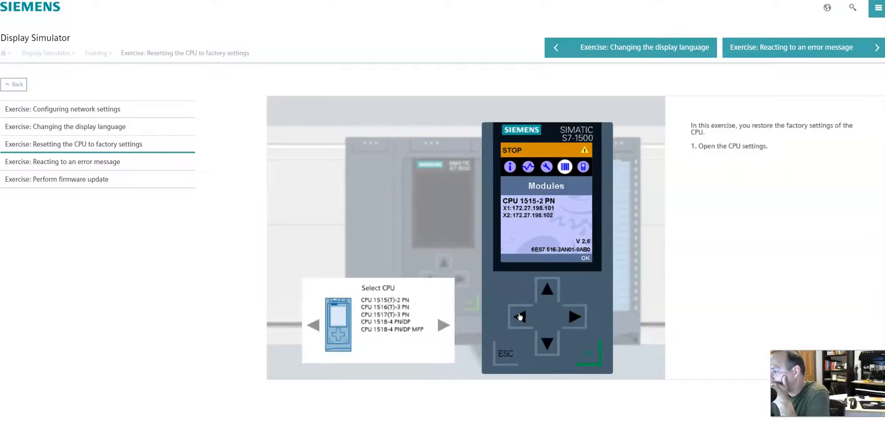
{"action": "left_click", "coordinate": [520, 317]}
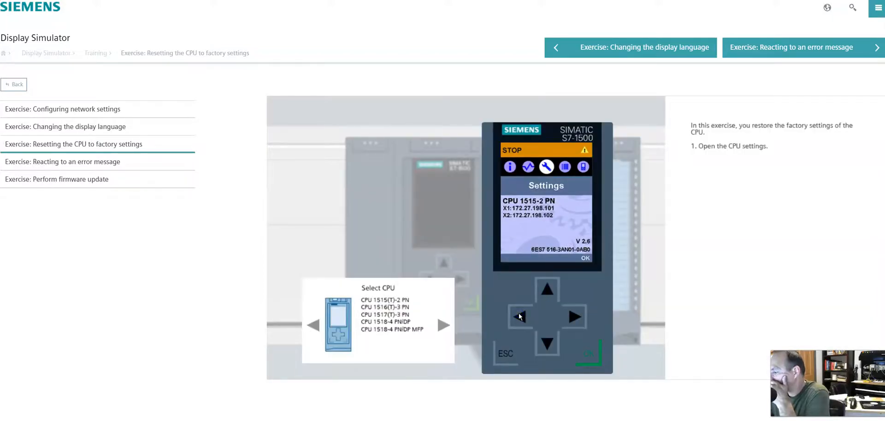
{"action": "left_click", "coordinate": [590, 353]}
Open the Reset options in the CPU's Settings.
{"action": "left_click", "coordinate": [546, 344]}
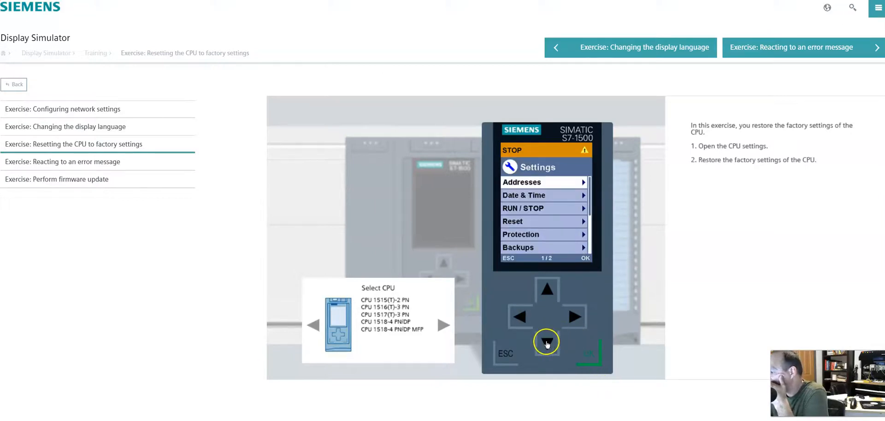
{"action": "left_click", "coordinate": [548, 350]}
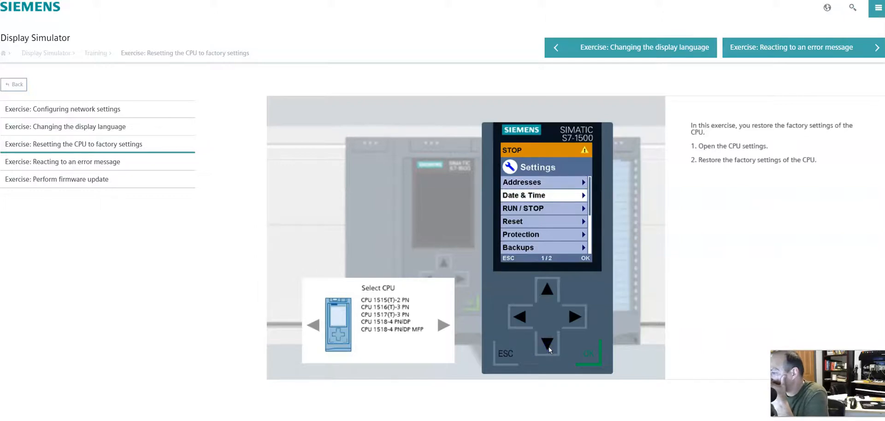
{"action": "left_click", "coordinate": [548, 346]}
{"action": "left_click", "coordinate": [548, 346]}
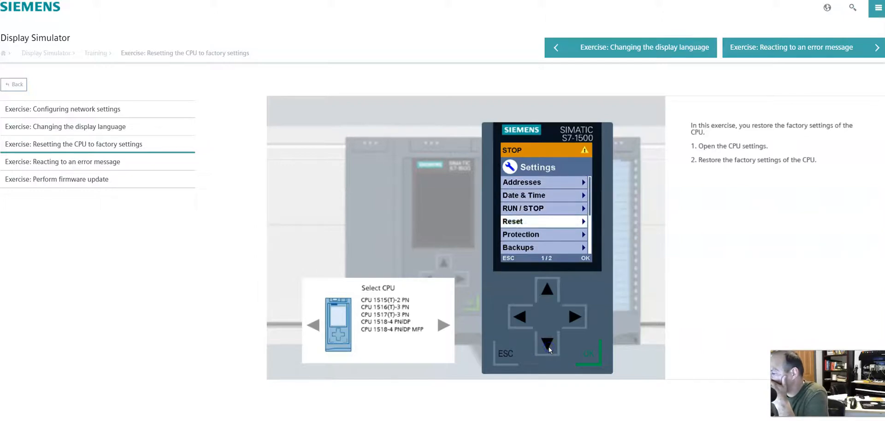
{"action": "left_click", "coordinate": [548, 348]}
{"action": "left_click", "coordinate": [549, 347]}
{"action": "left_click", "coordinate": [549, 291]}
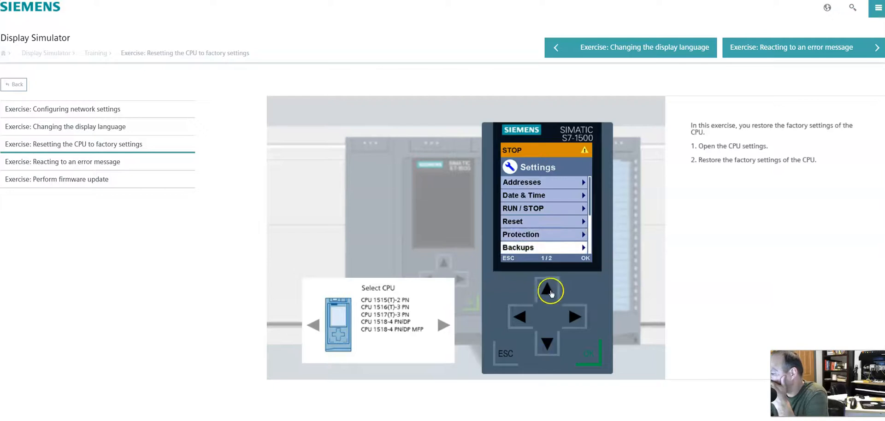
{"action": "left_click", "coordinate": [550, 292]}
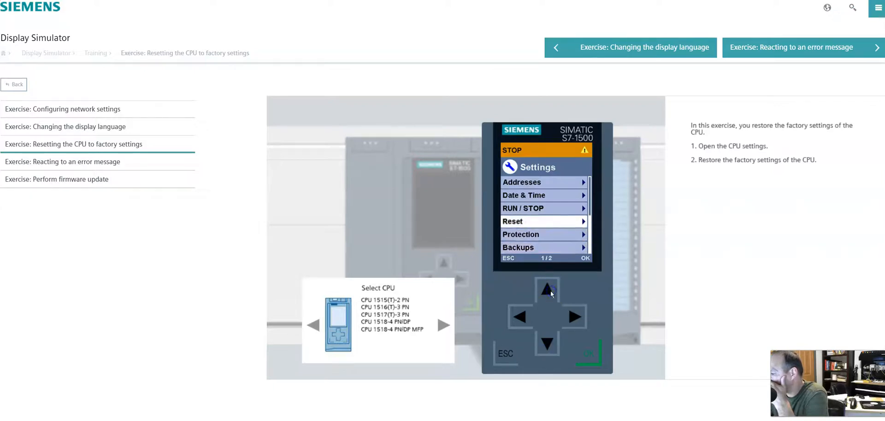
{"action": "left_click", "coordinate": [590, 355]}
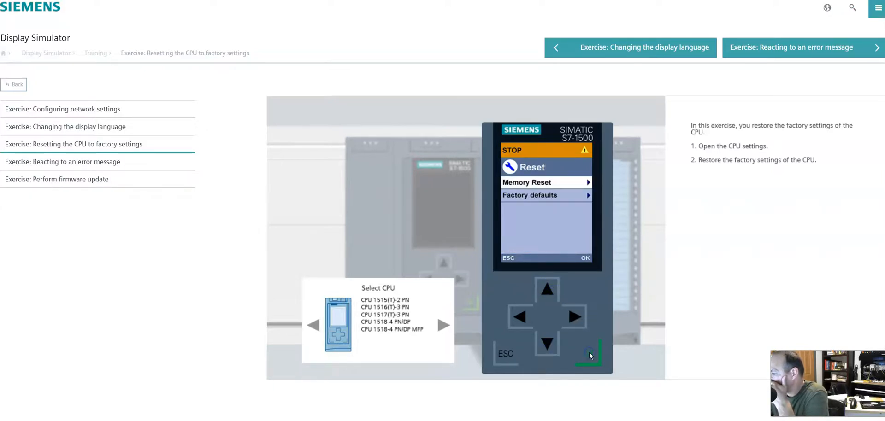
Restore the CPU's factory defaults and confirm the reset.
{"action": "left_click", "coordinate": [547, 342]}
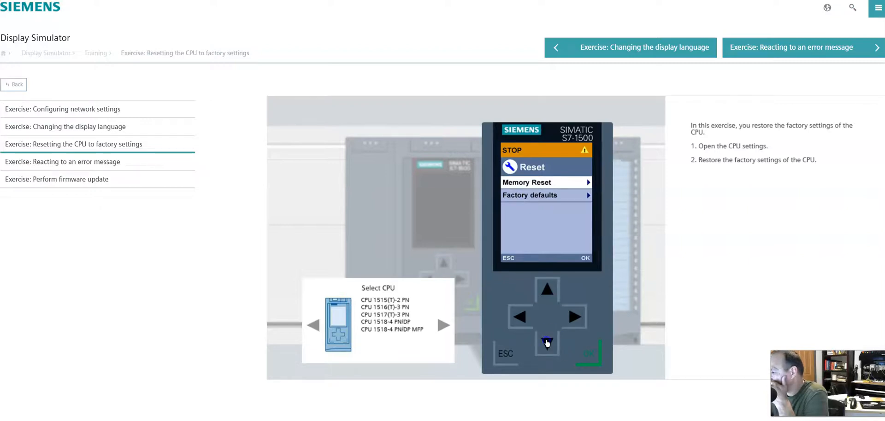
{"action": "left_click", "coordinate": [588, 358]}
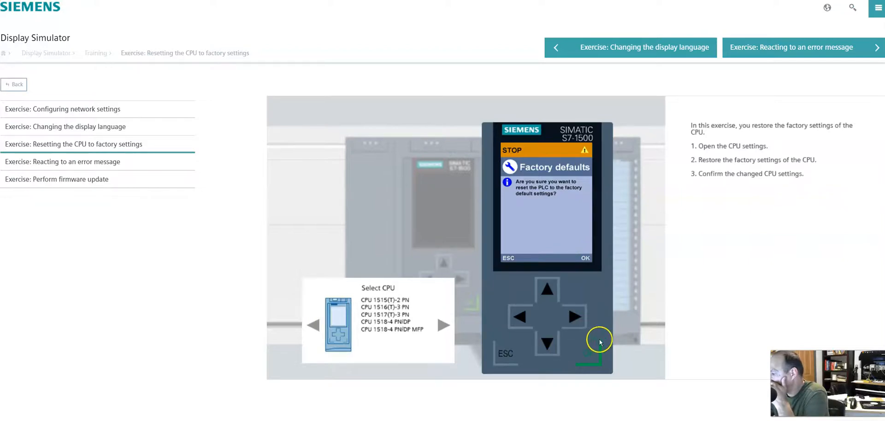
{"action": "left_click", "coordinate": [589, 360]}
{"action": "left_click", "coordinate": [574, 322]}
{"action": "left_click", "coordinate": [590, 278]}
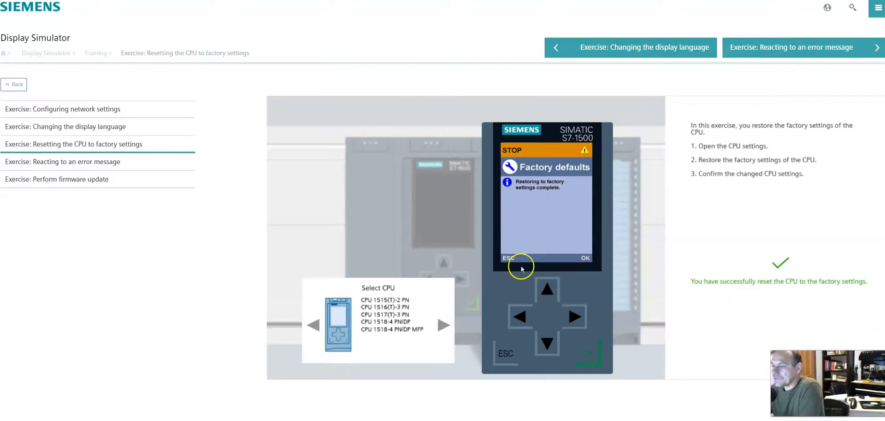
Start the exercise on reacting to an error message and open the incoming alarm in the CPU's Diagnostics.
{"action": "left_click", "coordinate": [79, 161]}
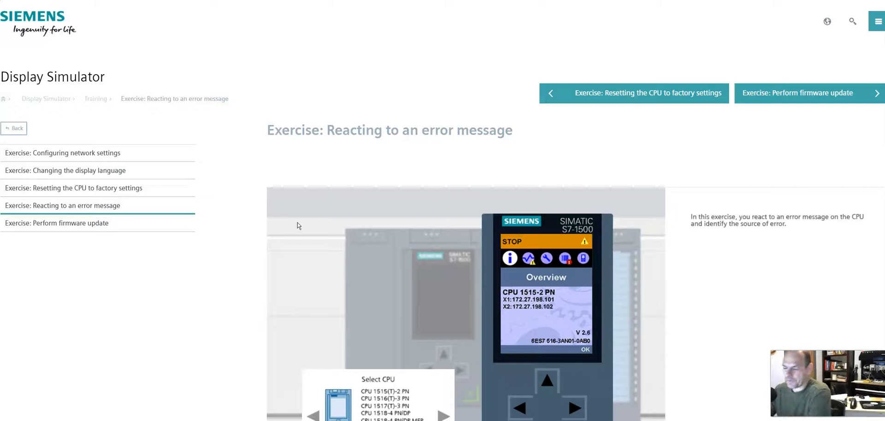
{"action": "scroll", "coordinate": [300, 145], "scroll_direction": "down", "scroll_amount": 2}
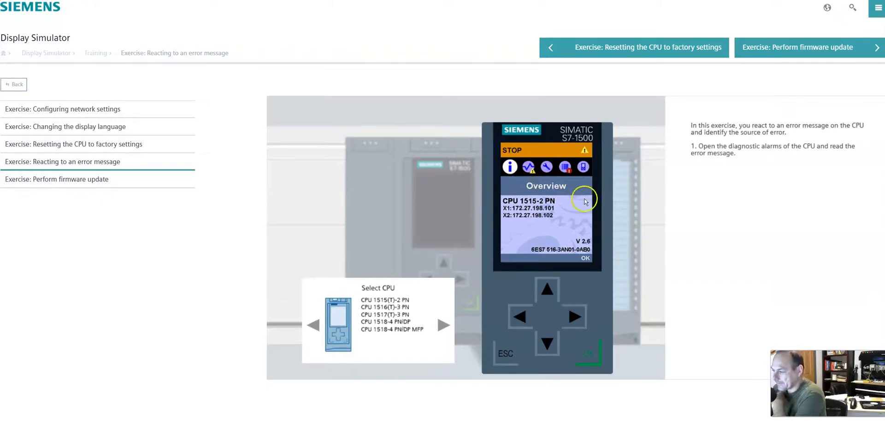
{"action": "left_click", "coordinate": [573, 315]}
{"action": "left_click", "coordinate": [585, 354]}
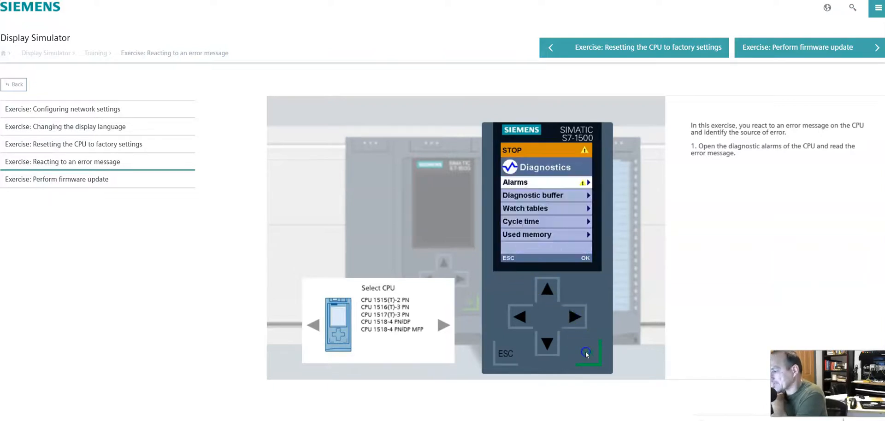
{"action": "left_click", "coordinate": [590, 355]}
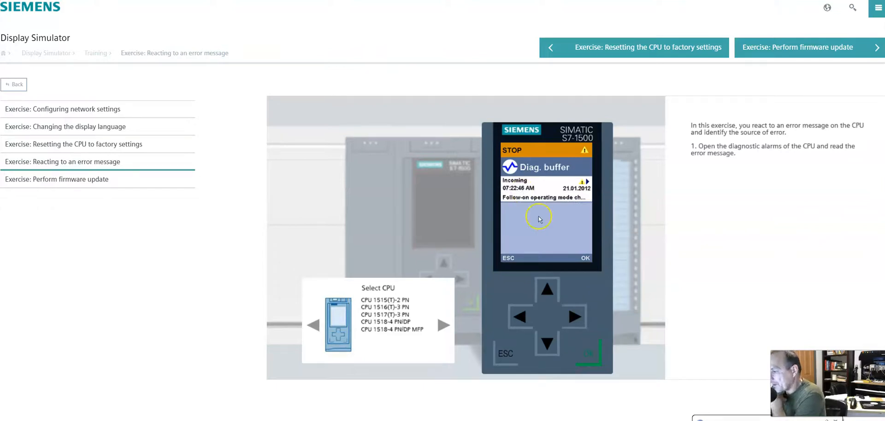
{"action": "left_click", "coordinate": [584, 356]}
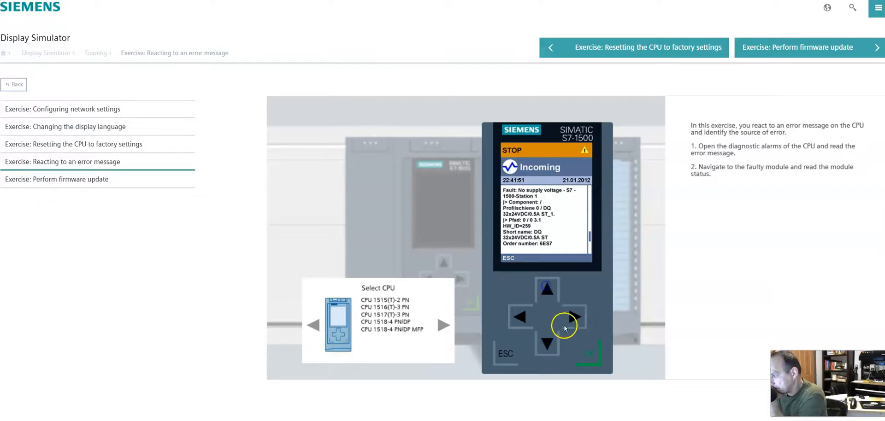
Examine the incoming alarm's fault text, reopening it from the alarm list, to identify the affected component.
{"action": "left_click", "coordinate": [591, 355]}
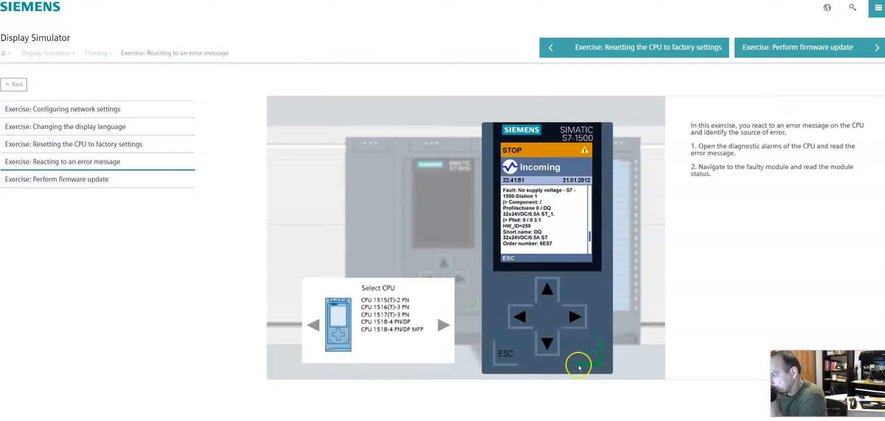
{"action": "left_click", "coordinate": [576, 314]}
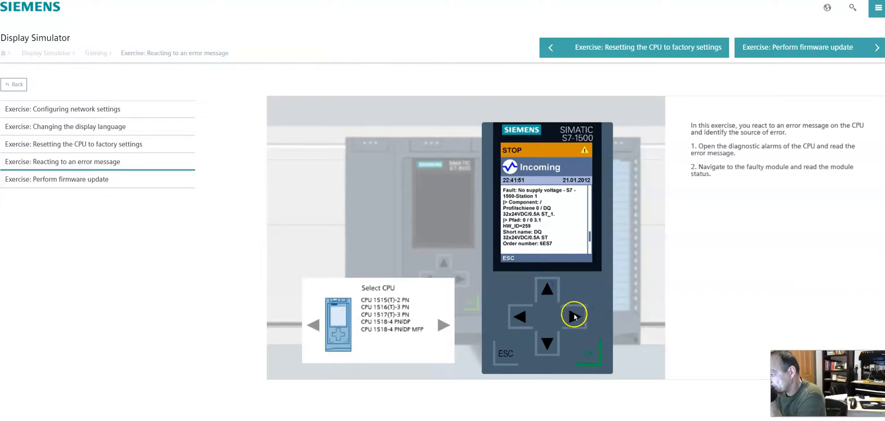
{"action": "left_click", "coordinate": [527, 316]}
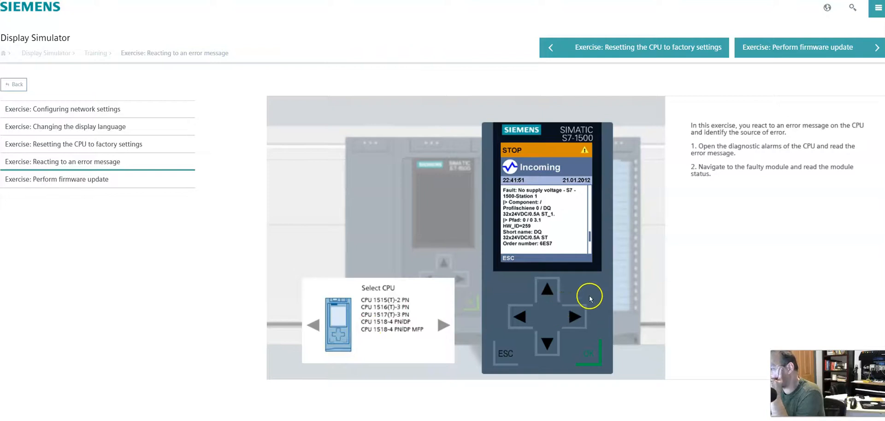
{"action": "left_click", "coordinate": [574, 319]}
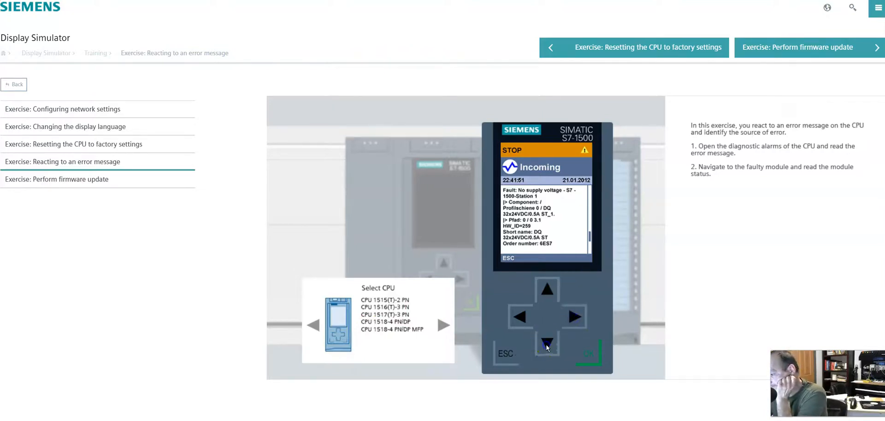
{"action": "left_click", "coordinate": [588, 353]}
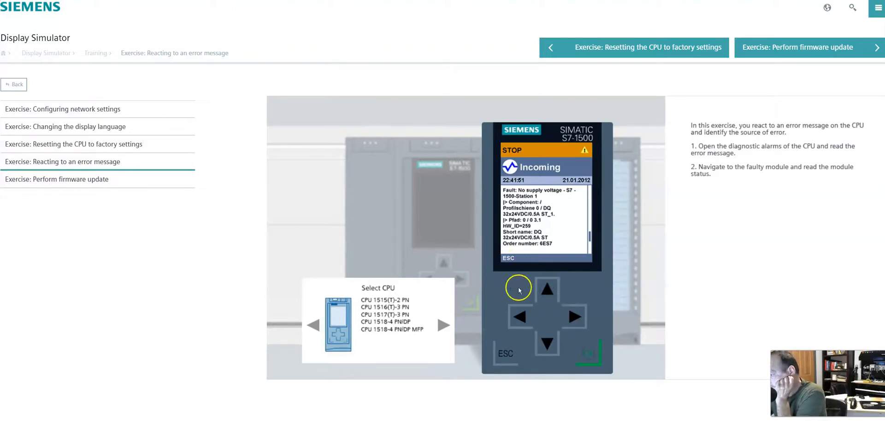
{"action": "left_click", "coordinate": [505, 354]}
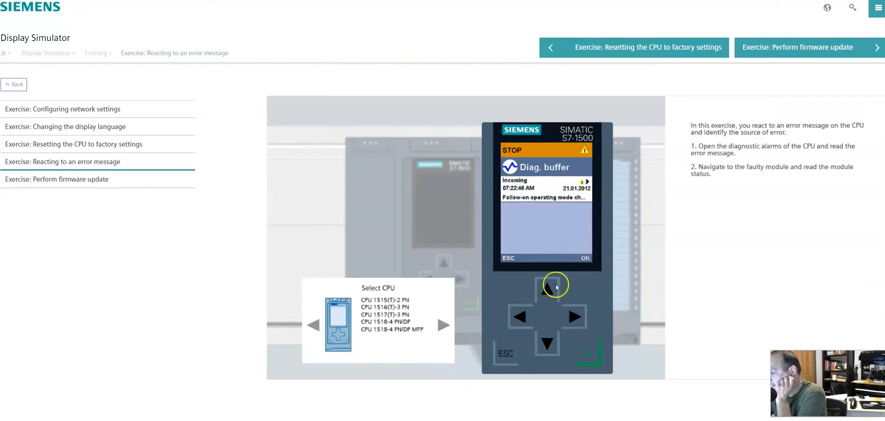
{"action": "left_click", "coordinate": [592, 356]}
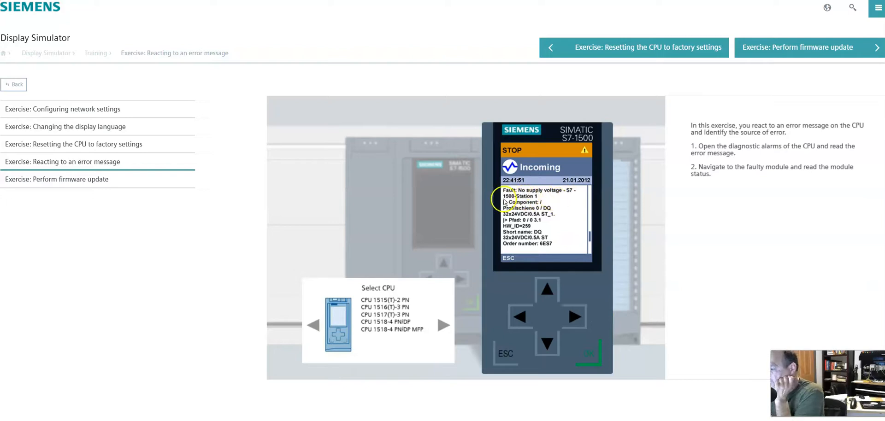
{"action": "left_click", "coordinate": [512, 357]}
{"action": "left_click", "coordinate": [584, 258]}
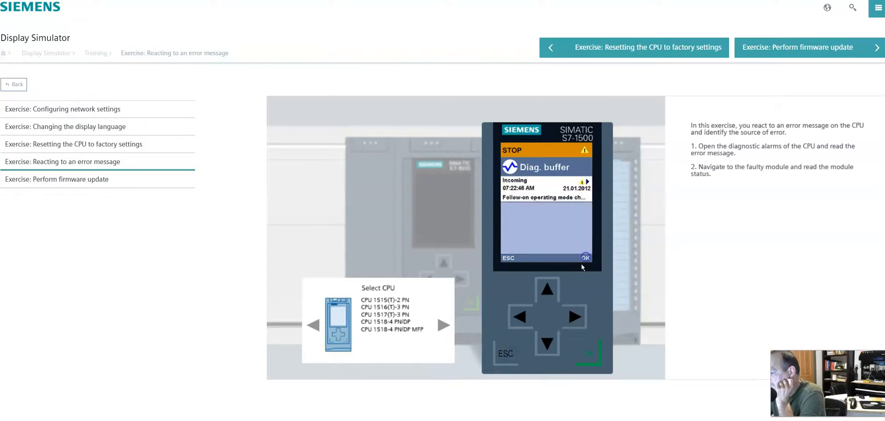
{"action": "left_click", "coordinate": [575, 315]}
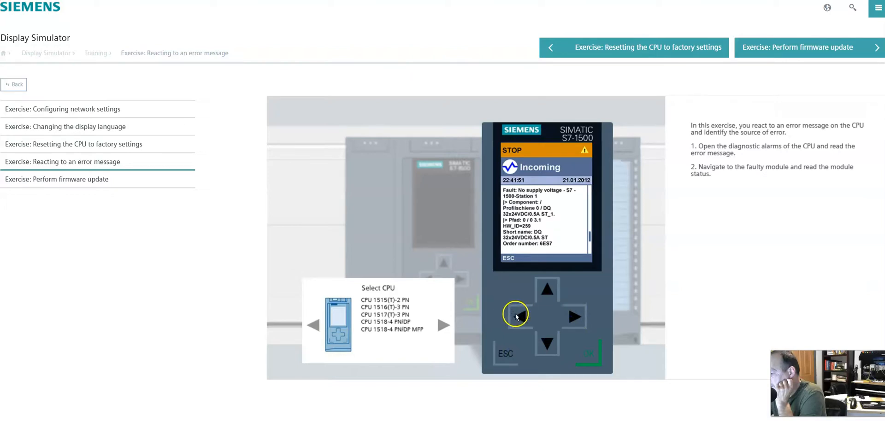
{"action": "left_click", "coordinate": [590, 353]}
Leave Diagnostics and open the list of local modules under Modules.
{"action": "left_click", "coordinate": [508, 356]}
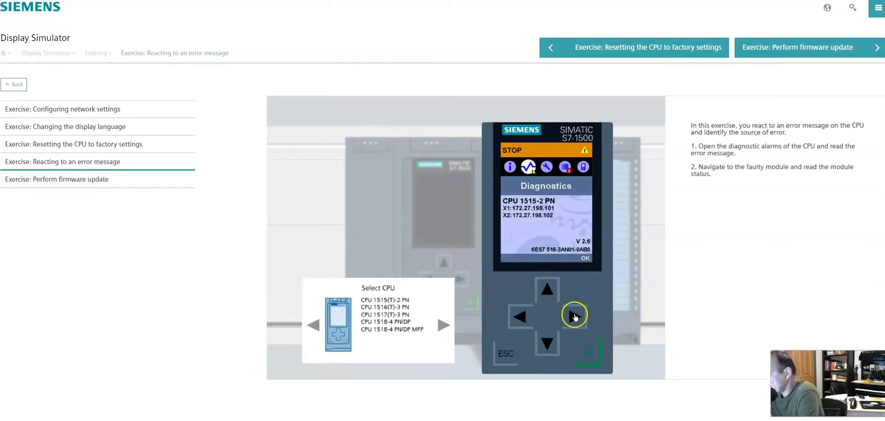
{"action": "left_click", "coordinate": [575, 316]}
{"action": "left_click", "coordinate": [575, 316]}
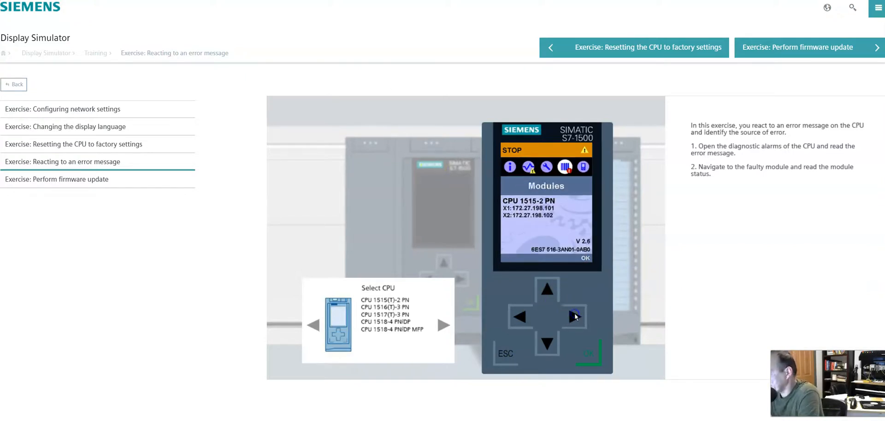
{"action": "left_click", "coordinate": [593, 359]}
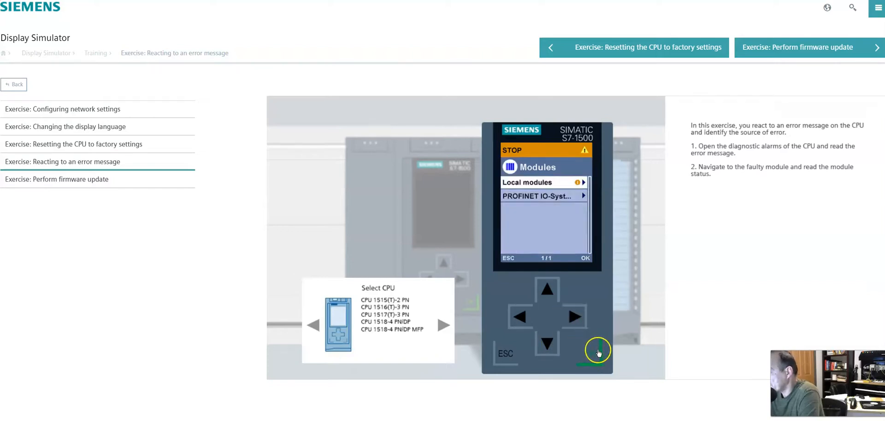
{"action": "left_click", "coordinate": [591, 353]}
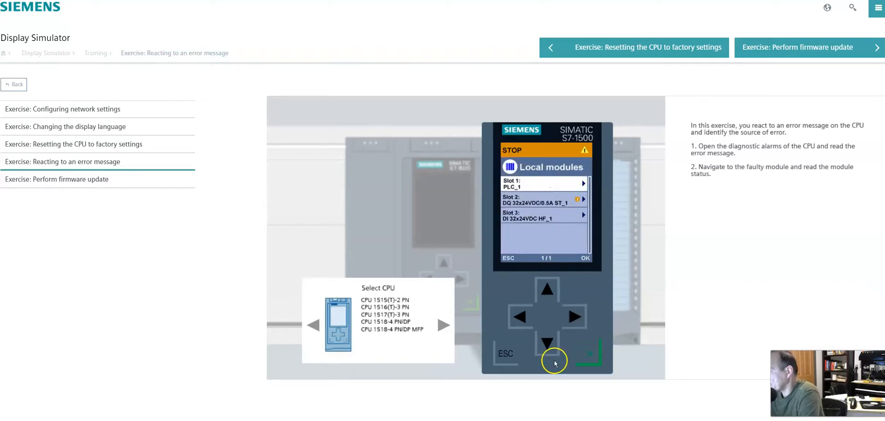
Open the status of the DQ 32x24VDC/0.5A ST_1 module in slot 2 and read its module state details.
{"action": "left_click", "coordinate": [551, 344]}
{"action": "left_click", "coordinate": [592, 357]}
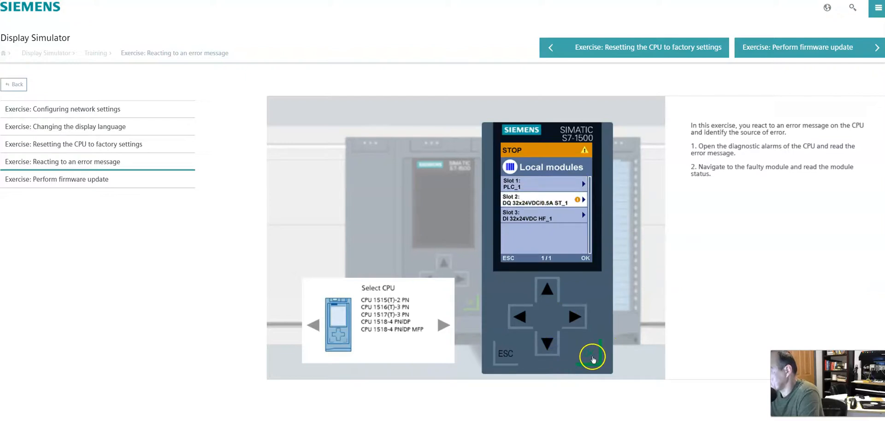
{"action": "left_click", "coordinate": [588, 355]}
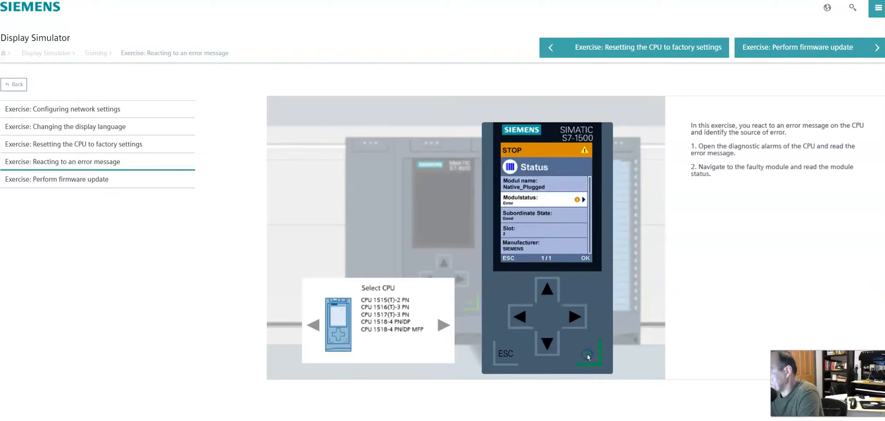
{"action": "left_click", "coordinate": [587, 356]}
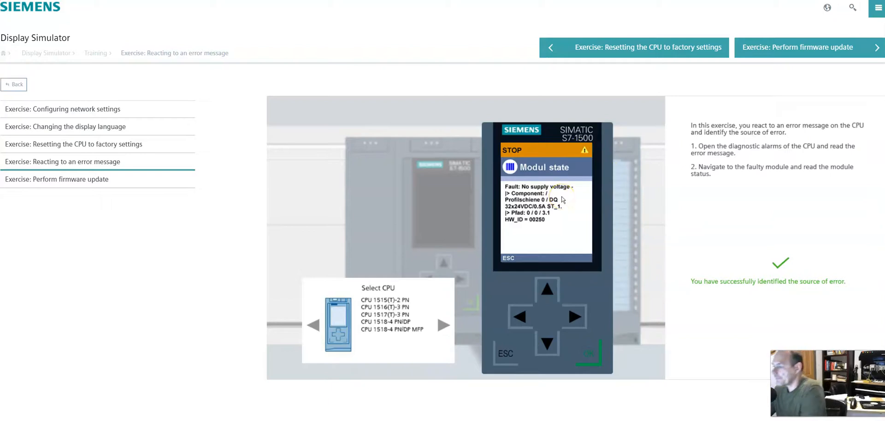
Start the training exercise on performing a firmware update.
{"action": "left_click", "coordinate": [59, 180]}
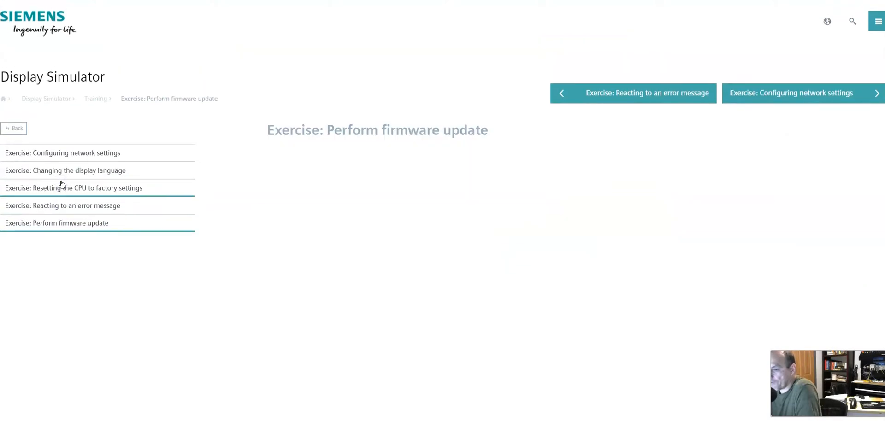
{"action": "left_click", "coordinate": [463, 257]}
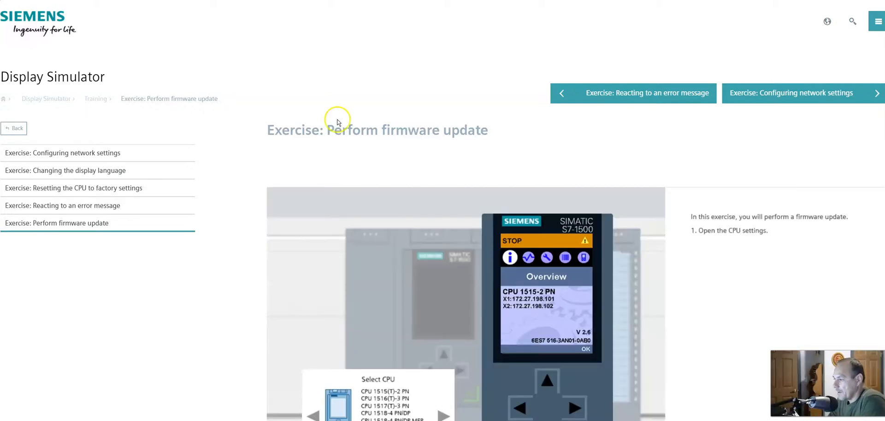
{"action": "scroll", "coordinate": [339, 123], "scroll_direction": "down", "scroll_amount": 2}
{"action": "scroll", "coordinate": [340, 125], "scroll_direction": "up", "scroll_amount": 2}
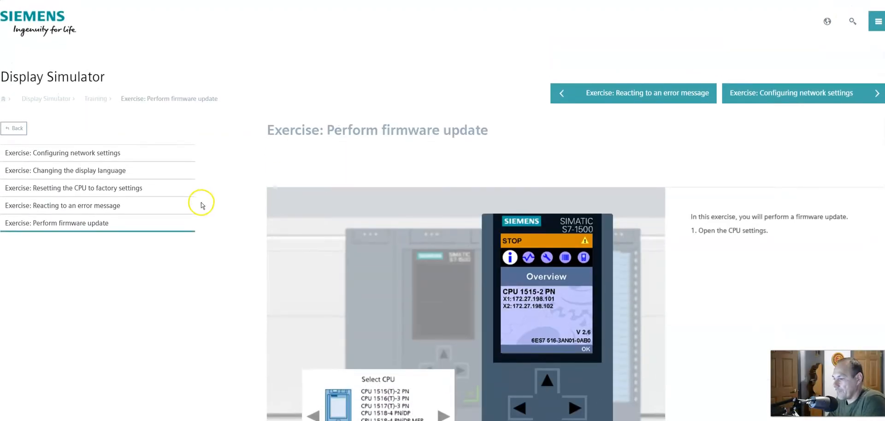
{"action": "scroll", "coordinate": [208, 201], "scroll_direction": "down", "scroll_amount": 1}
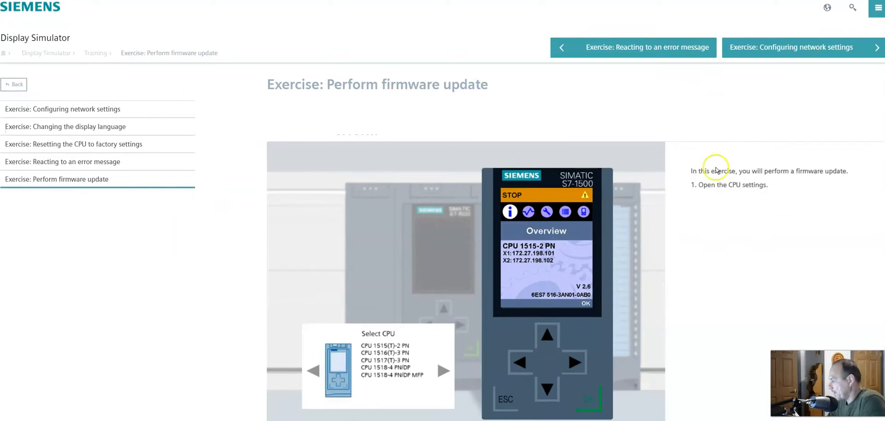
Open the CPU's Settings from the main menu of the simulated display.
{"action": "left_click", "coordinate": [574, 361]}
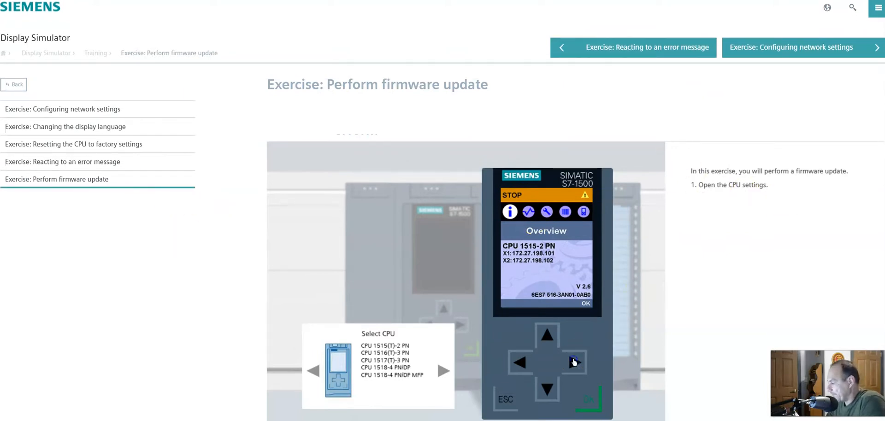
{"action": "left_click", "coordinate": [574, 361]}
{"action": "left_click", "coordinate": [574, 362]}
{"action": "left_click", "coordinate": [519, 364]}
{"action": "left_click", "coordinate": [586, 396]}
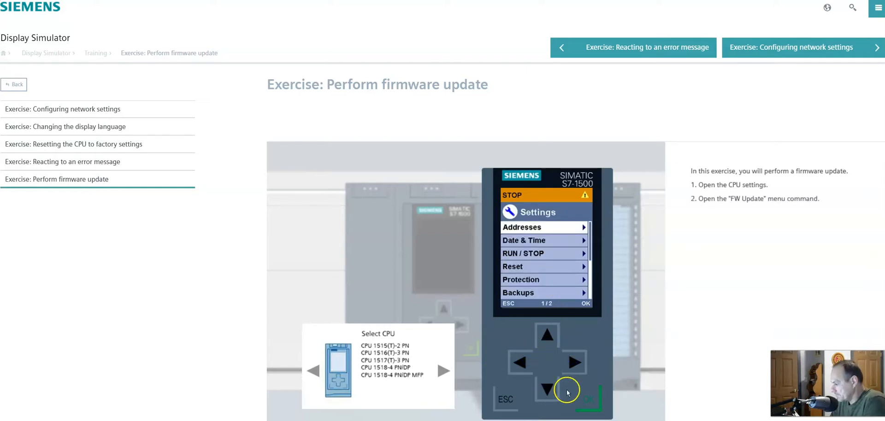
Open FW update in the CPU settings and start the simulated firmware update from the prepared SIMATIC Memory Card.
{"action": "left_click", "coordinate": [549, 390]}
{"action": "left_click", "coordinate": [550, 391]}
{"action": "left_click", "coordinate": [549, 391]}
{"action": "left_click", "coordinate": [550, 390]}
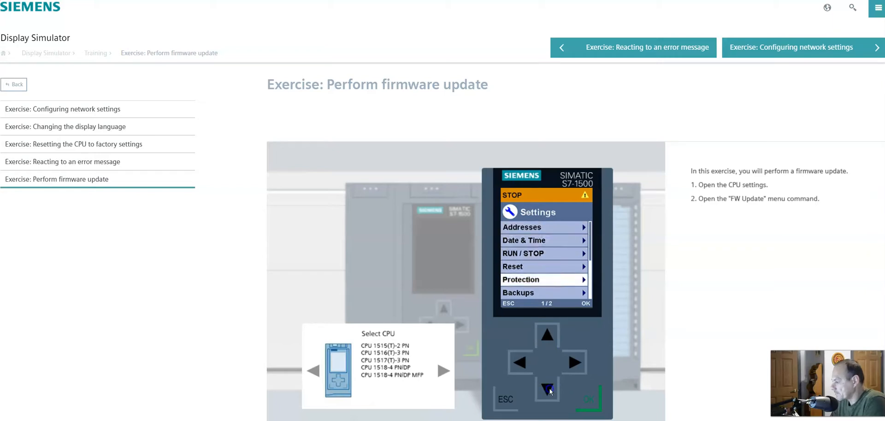
{"action": "left_click", "coordinate": [550, 390]}
{"action": "left_click", "coordinate": [550, 390]}
{"action": "left_click", "coordinate": [549, 390]}
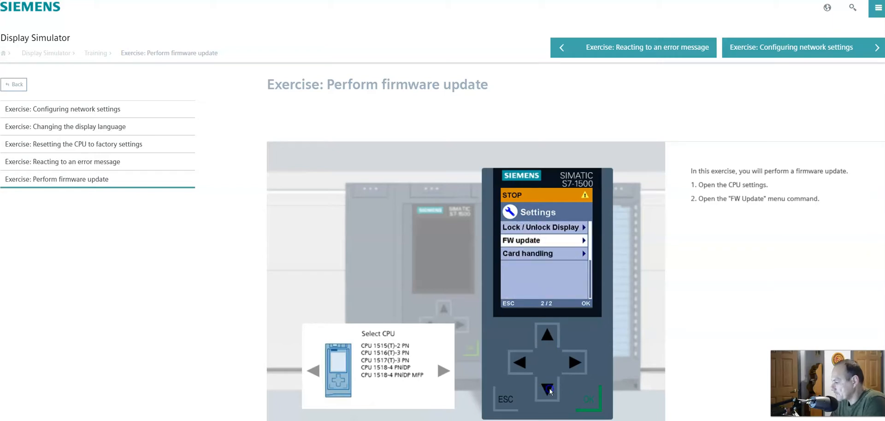
{"action": "left_click", "coordinate": [588, 398]}
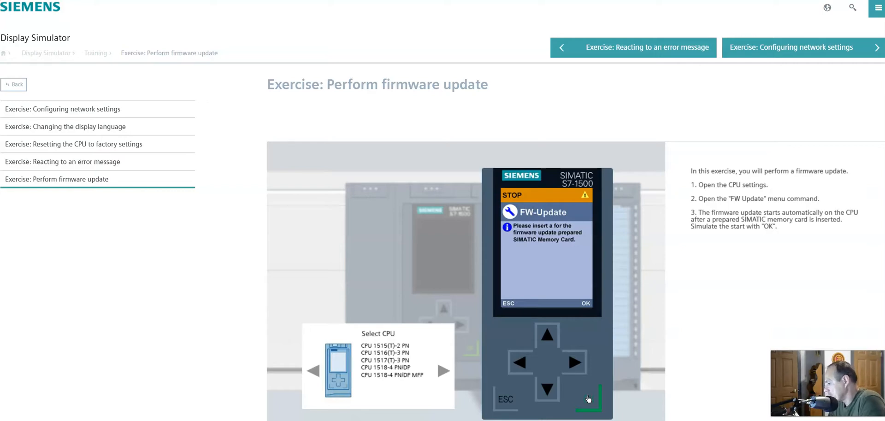
{"action": "left_click", "coordinate": [587, 398]}
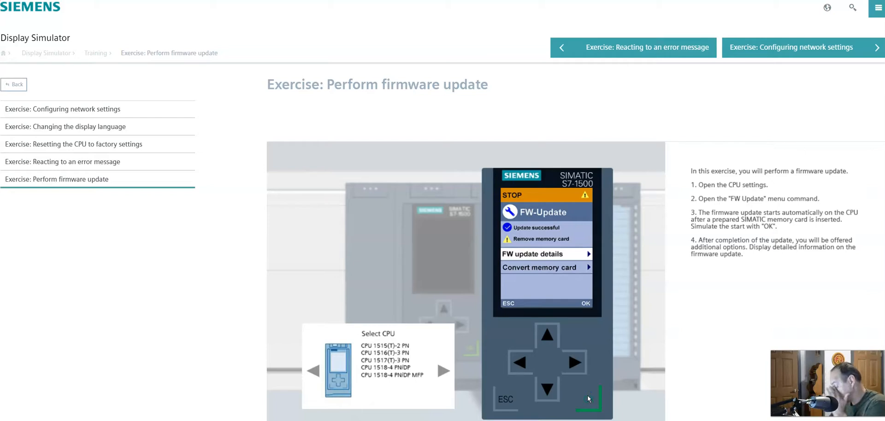
Display the detailed information on the completed firmware update and return to the FW-Update menu.
{"action": "left_click", "coordinate": [592, 405]}
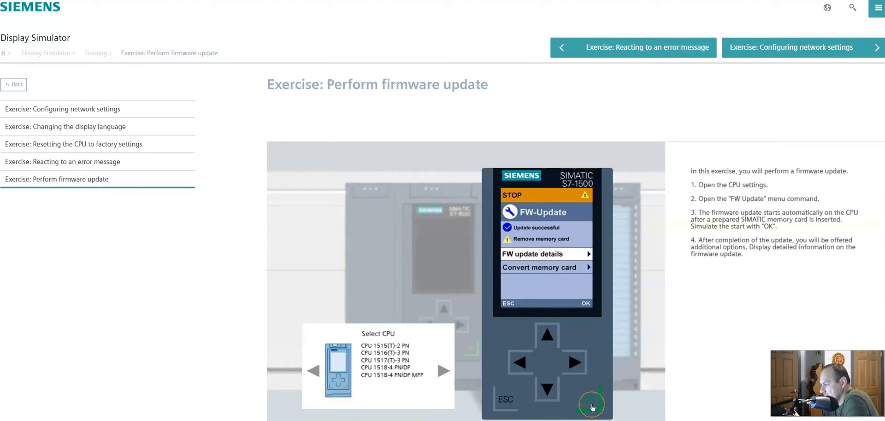
{"action": "left_click", "coordinate": [592, 405]}
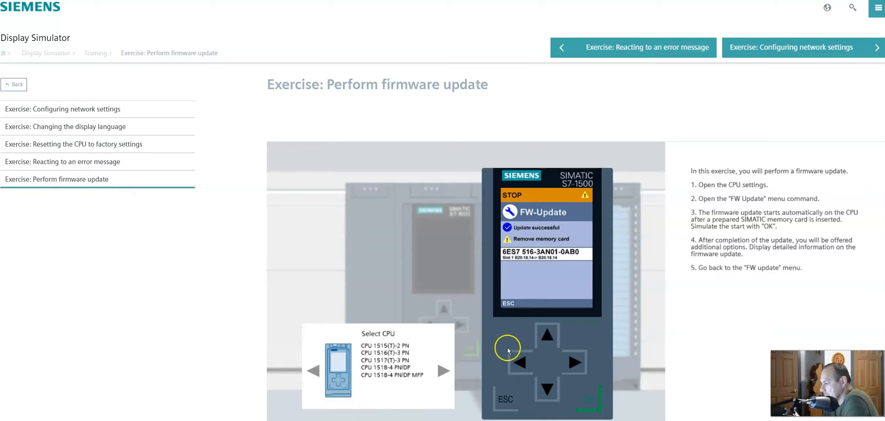
{"action": "left_click", "coordinate": [508, 400]}
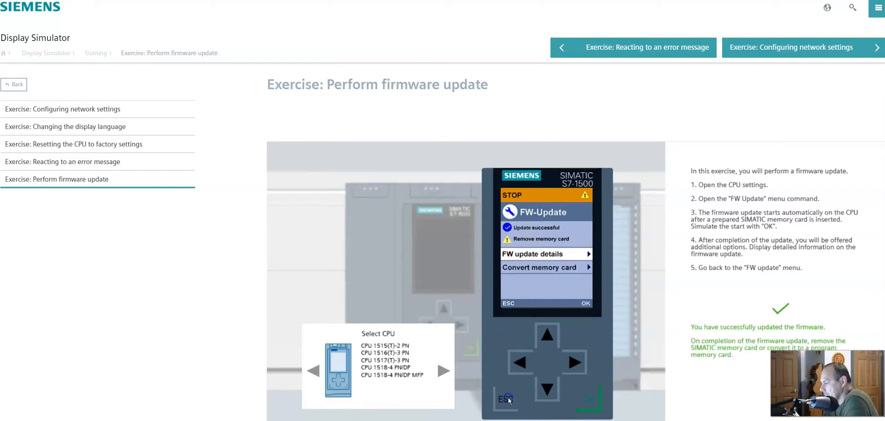